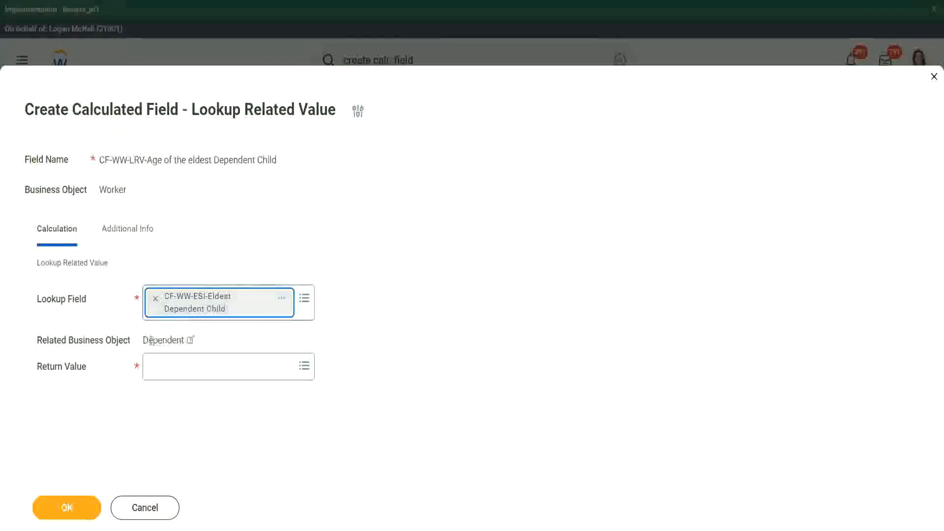
# Examine the lookup field's calculated field definition and its business object against the related business object of the new field
pyautogui.moveTo(143, 340); pyautogui.dragTo(184, 340)
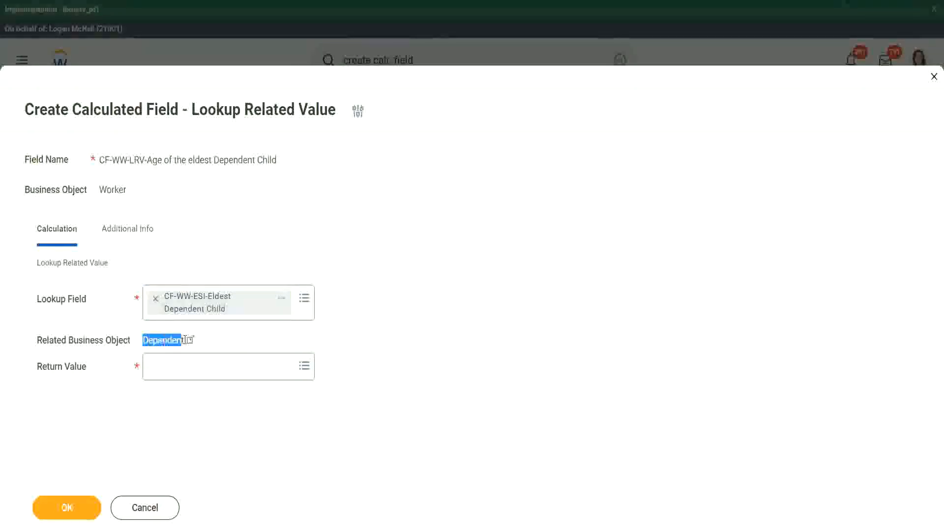
pyautogui.click(282, 304)
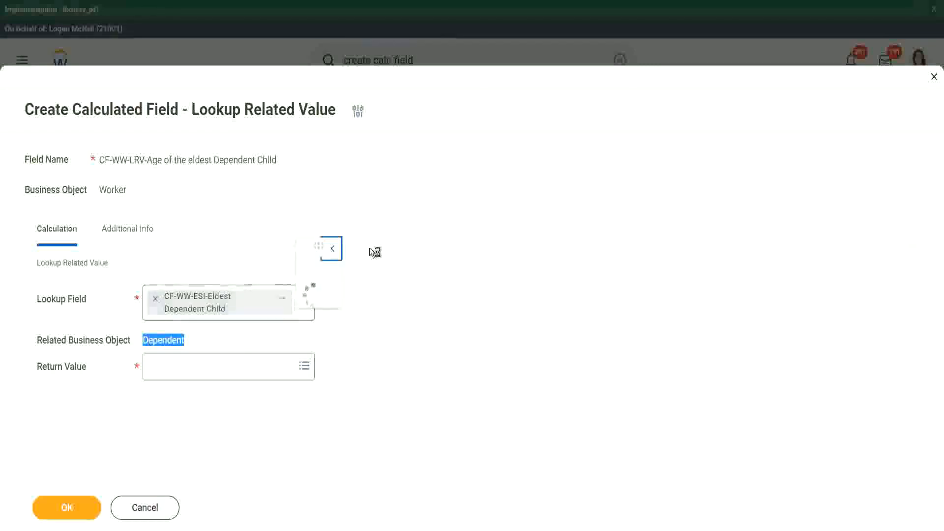
pyautogui.moveTo(339, 166); pyautogui.dragTo(317, 167)
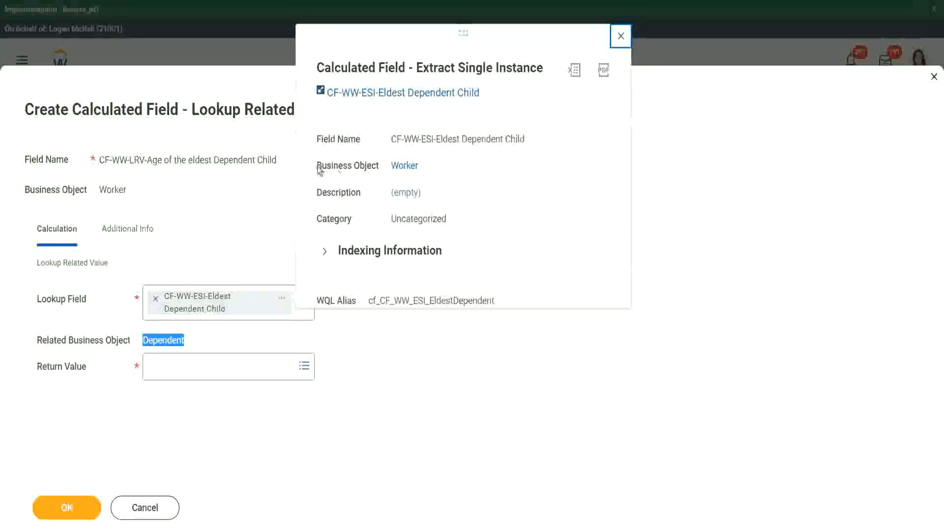
pyautogui.moveTo(379, 165); pyautogui.dragTo(380, 166)
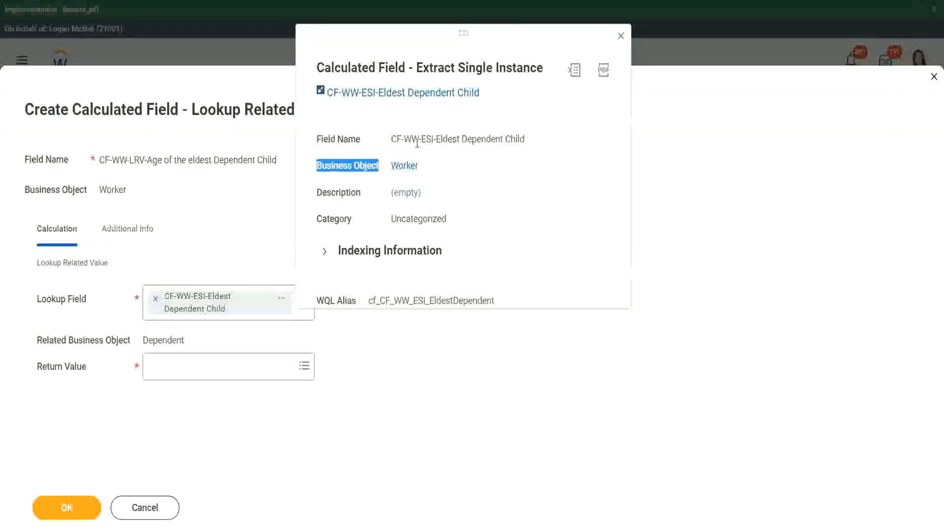
pyautogui.moveTo(426, 139); pyautogui.dragTo(453, 140)
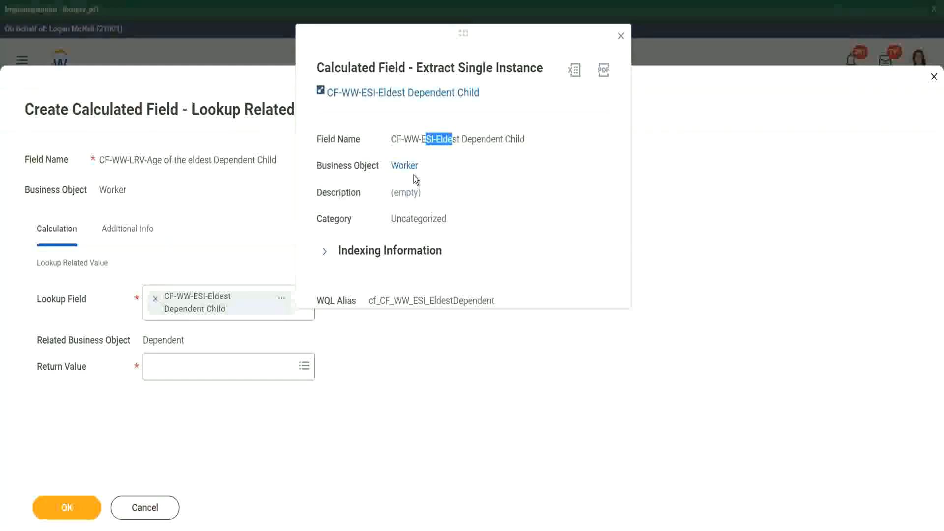
pyautogui.click(472, 158)
pyautogui.click(621, 36)
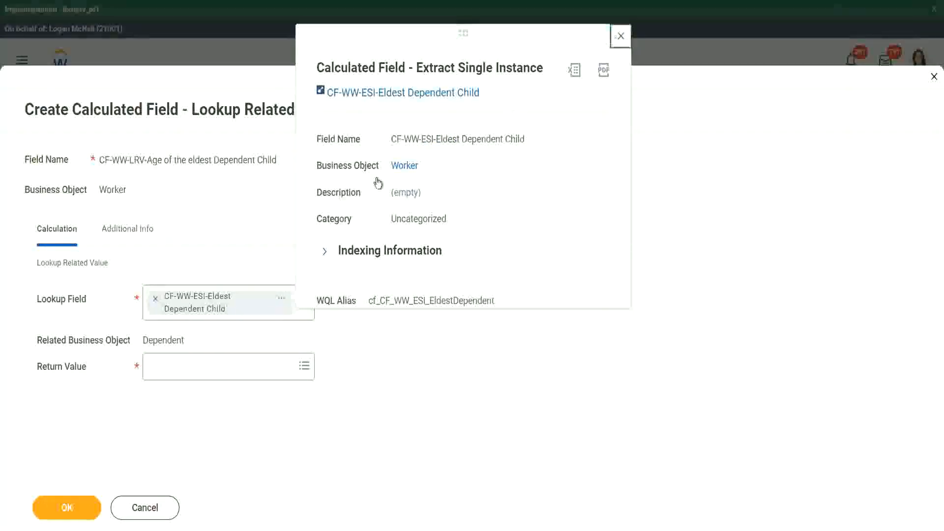
pyautogui.moveTo(142, 340); pyautogui.dragTo(185, 340)
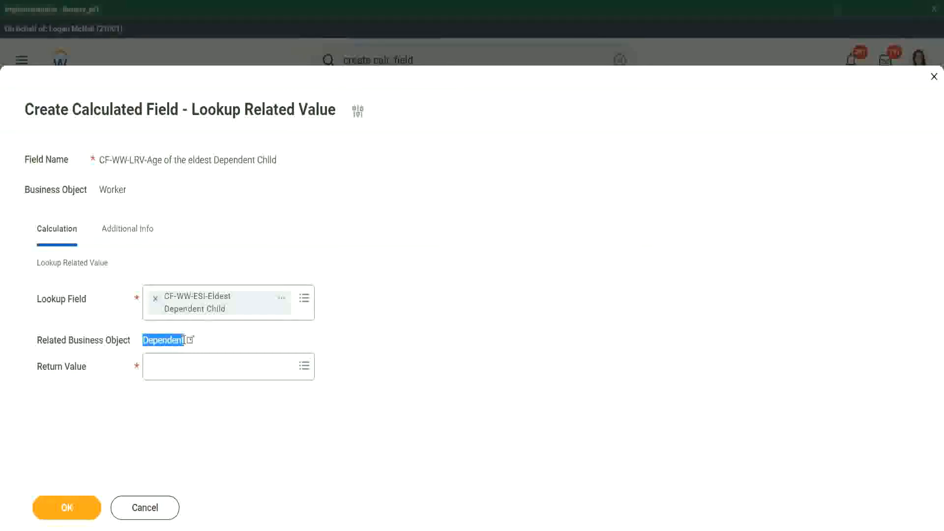
# Set the return value to the dependent's Age field and save the Lookup Related Value calculated field
pyautogui.click(168, 372)
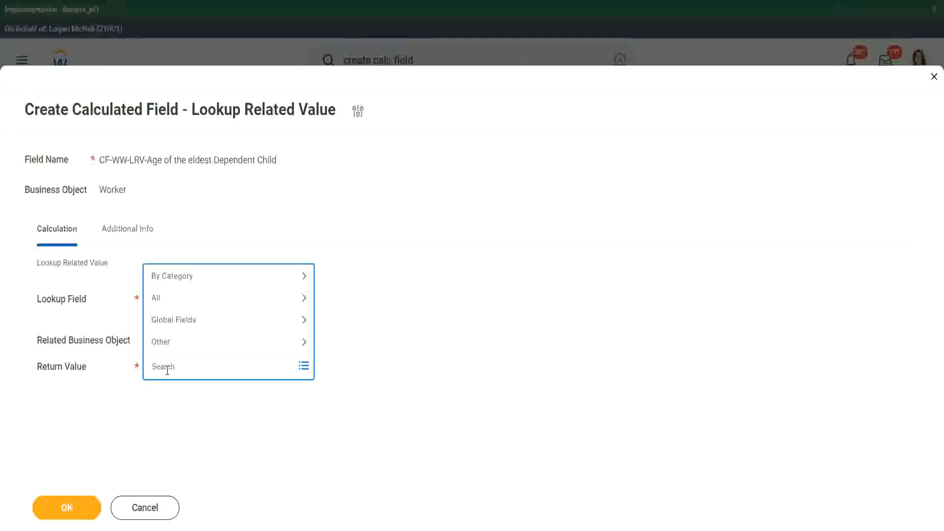
pyautogui.write('age')
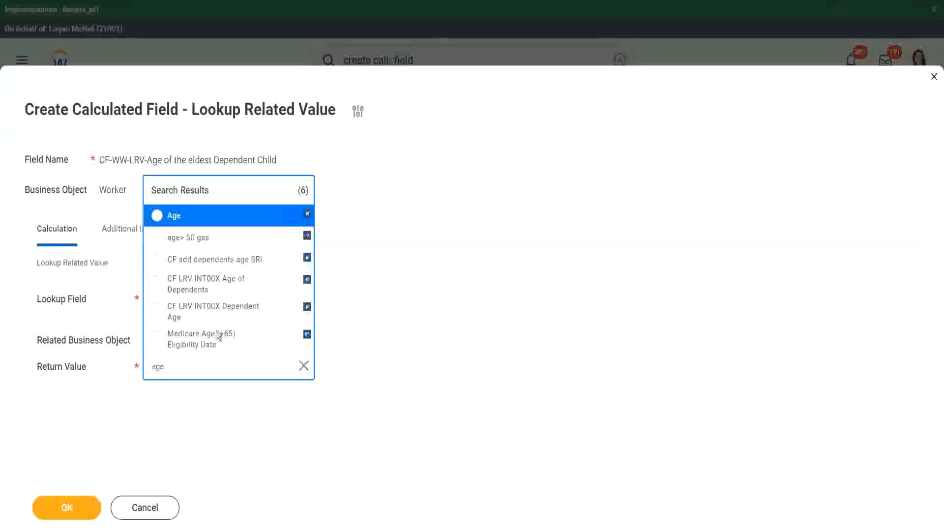
pyautogui.click(241, 225)
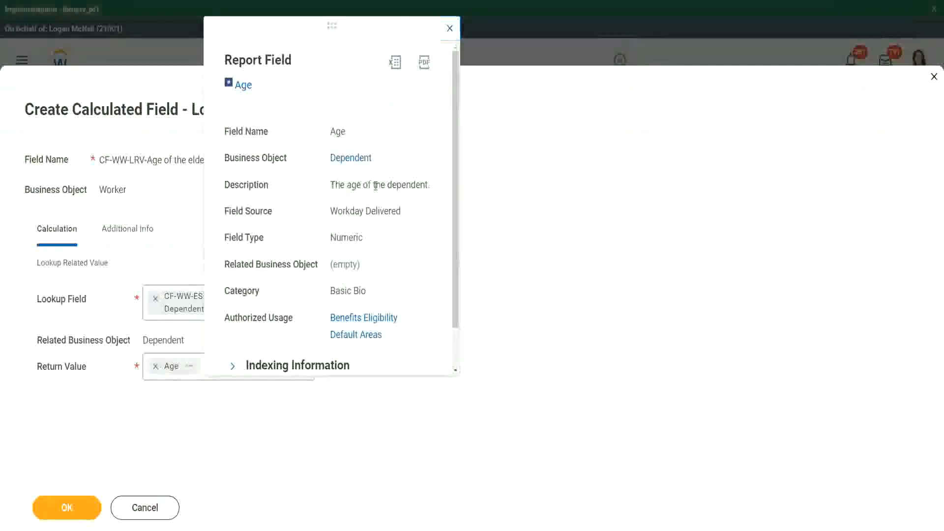
pyautogui.moveTo(330, 185); pyautogui.dragTo(429, 182)
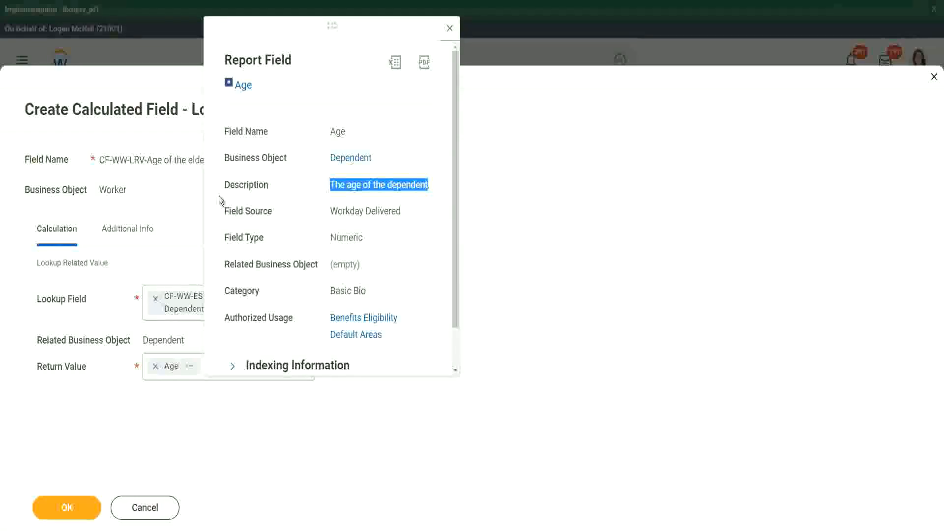
pyautogui.click(158, 210)
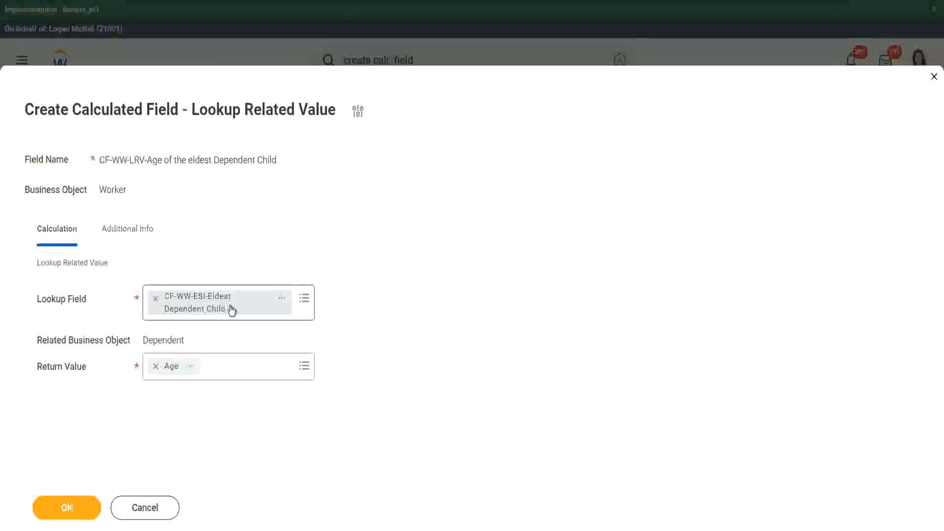
pyautogui.click(74, 507)
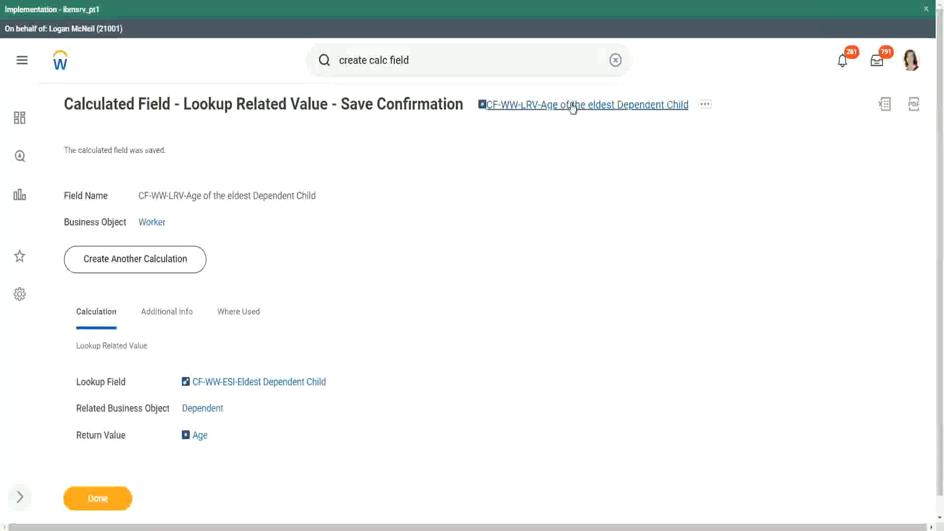
# Copy the saved calculated field's name and close its save confirmation
pyautogui.rightClick(571, 107)
pyautogui.click(595, 159)
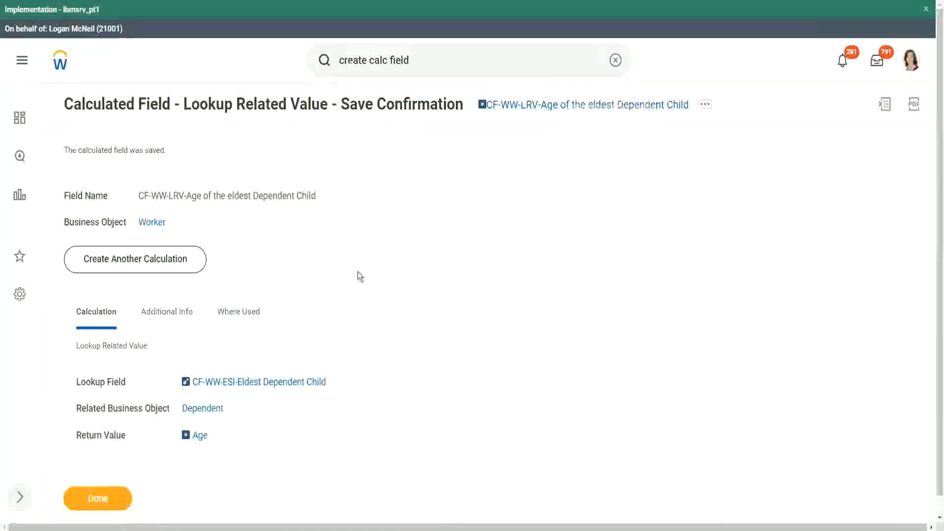
pyautogui.click(99, 496)
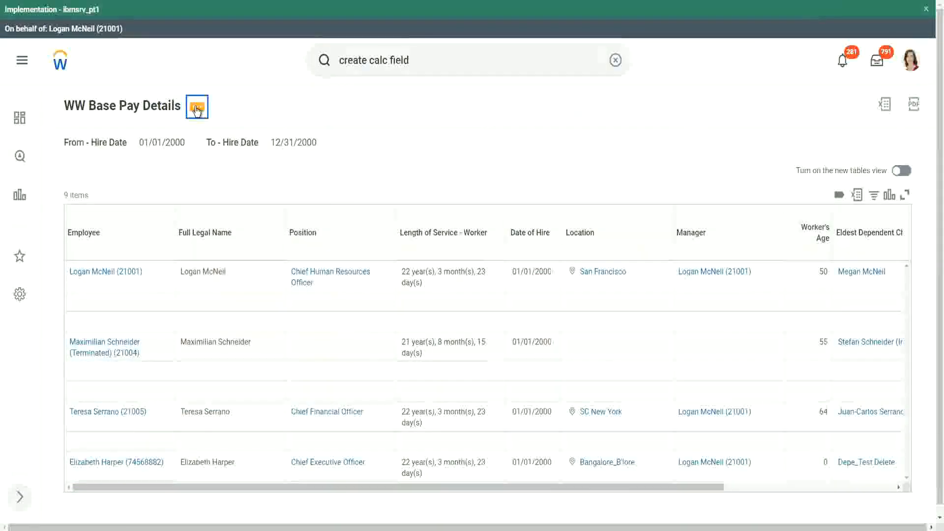
# Edit the WW Base Pay Details report, adding a Worker column after Eldest Dependent Child with field CF-WW-LRV-Age of the eldest Dependent Child
pyautogui.click(197, 110)
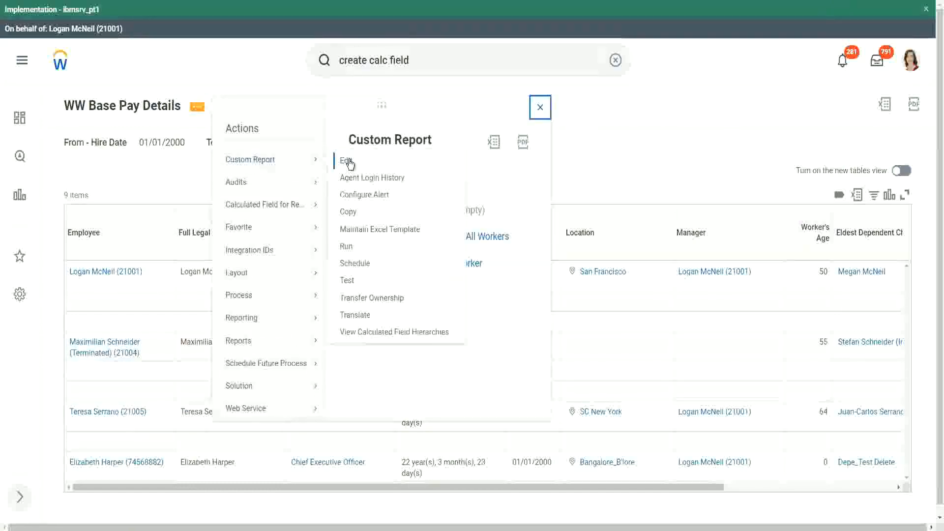
pyautogui.click(347, 161)
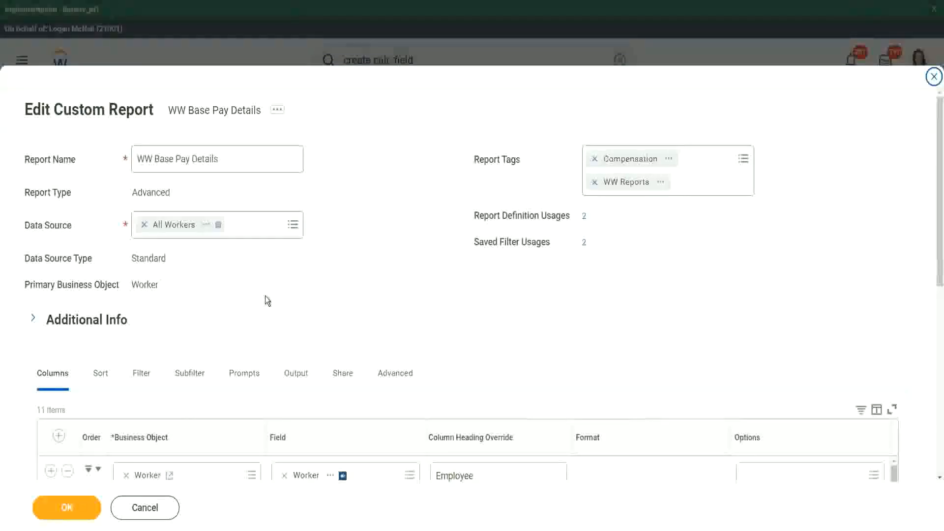
pyautogui.scroll(-7, 265, 296)
pyautogui.scroll(-4, 259, 255)
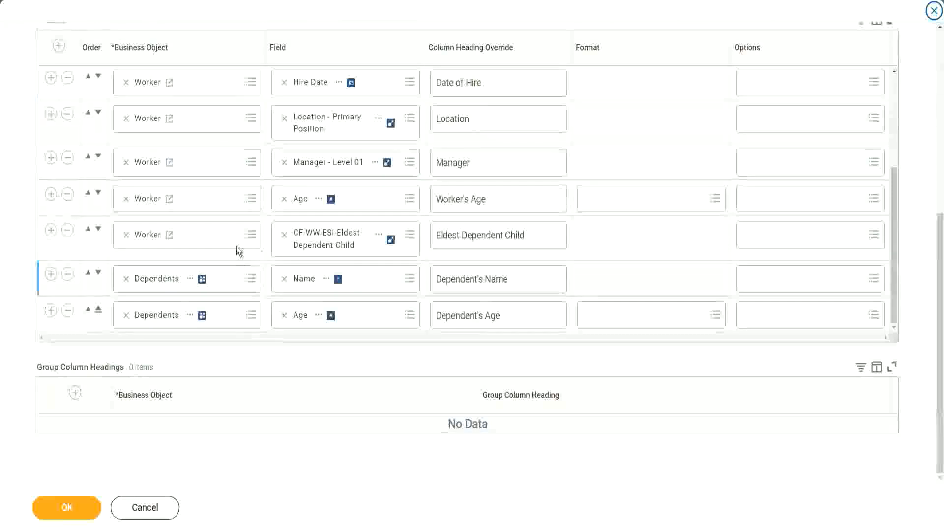
pyautogui.click(50, 230)
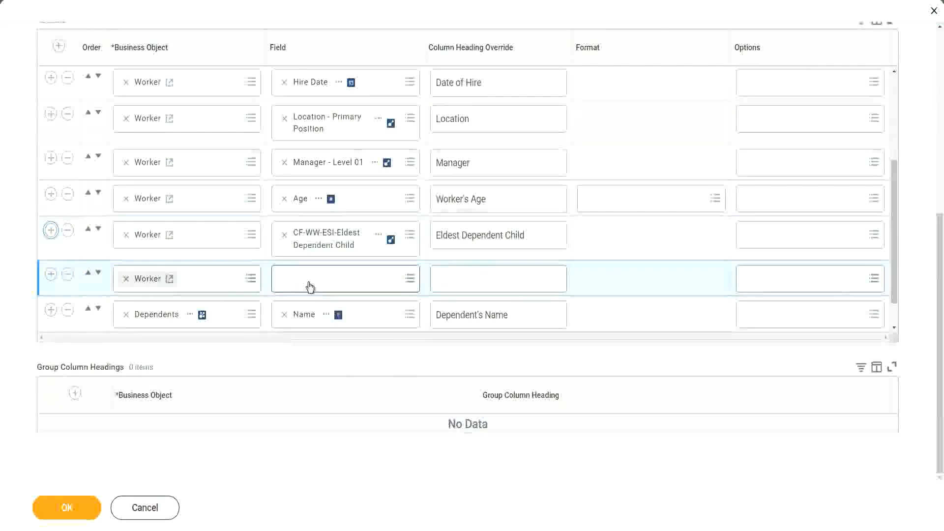
pyautogui.click(310, 287)
pyautogui.hotkey('ctrl', 'v')
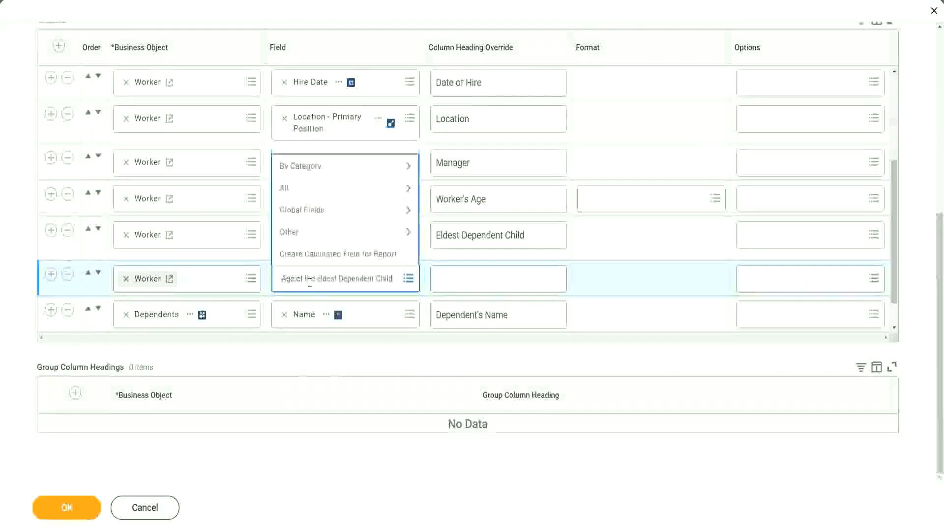
pyautogui.press('Return')
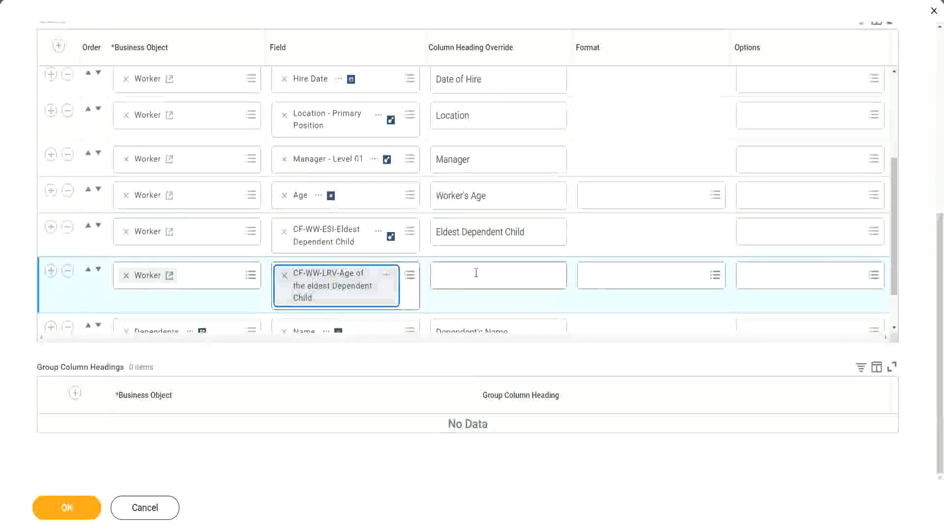
# Override the new column's heading with "Age of the Eldest Dependent Child" and save the report
pyautogui.click(476, 273)
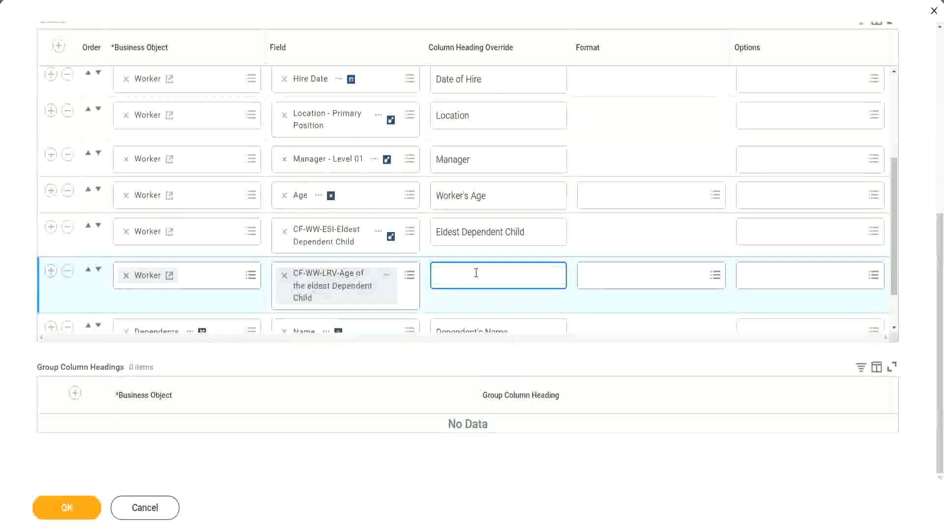
pyautogui.write('Age of the E')
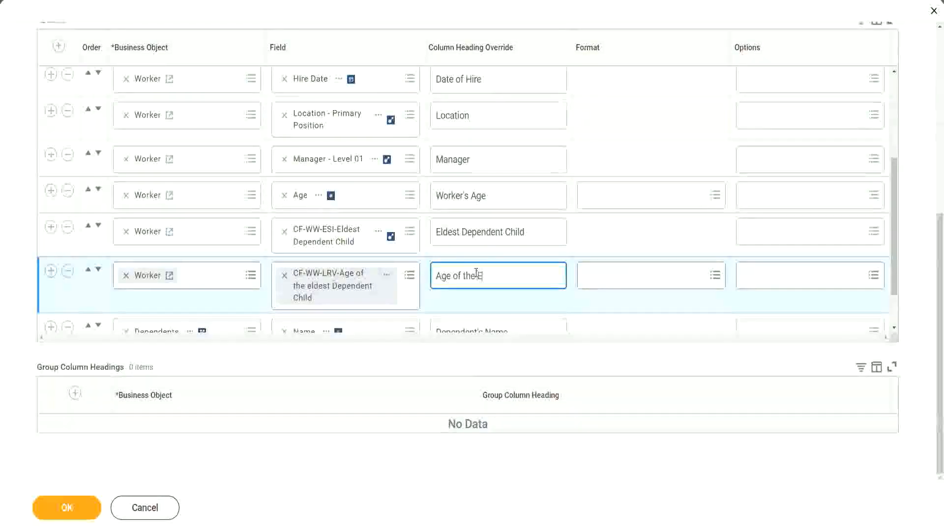
pyautogui.write('ldest De')
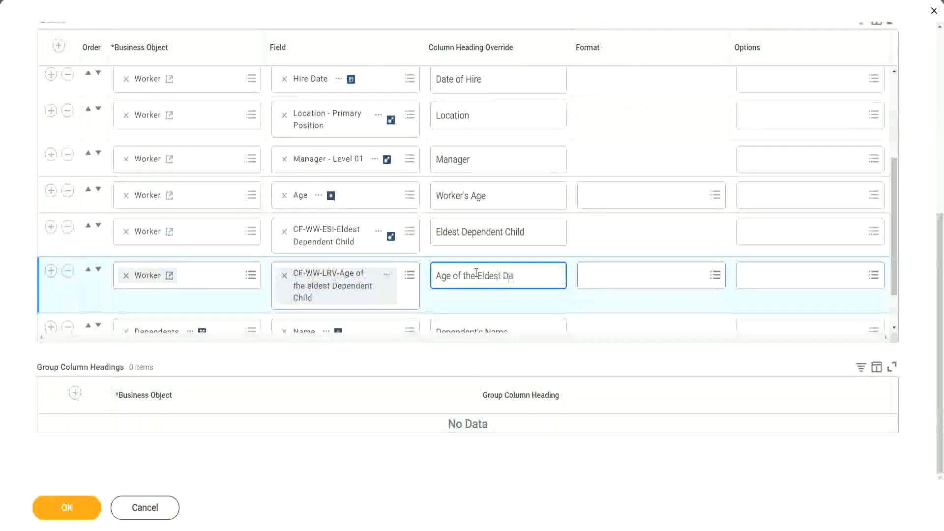
pyautogui.write('pendent Child')
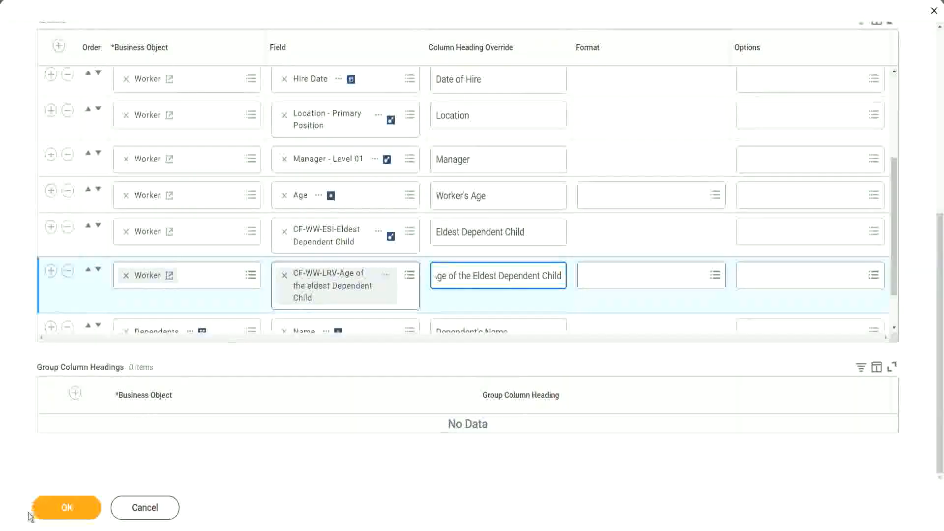
pyautogui.click(55, 515)
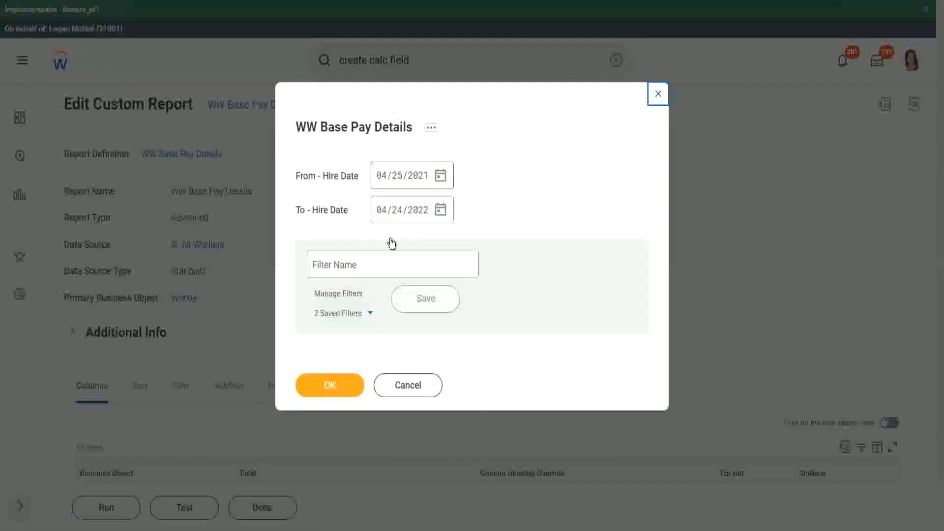
# Set the report's hire date prompts from 01/01/2000 to 12/31/2000
pyautogui.write('01/01/20')
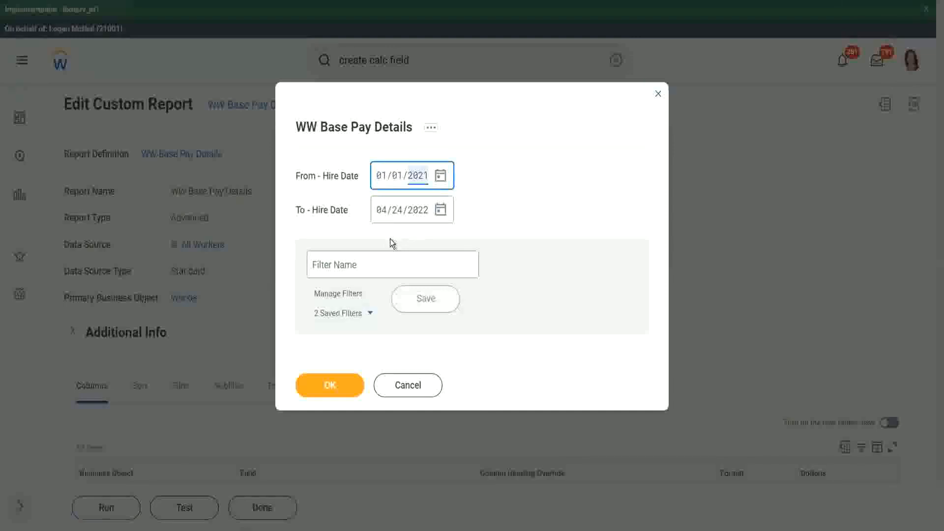
pyautogui.write('00')
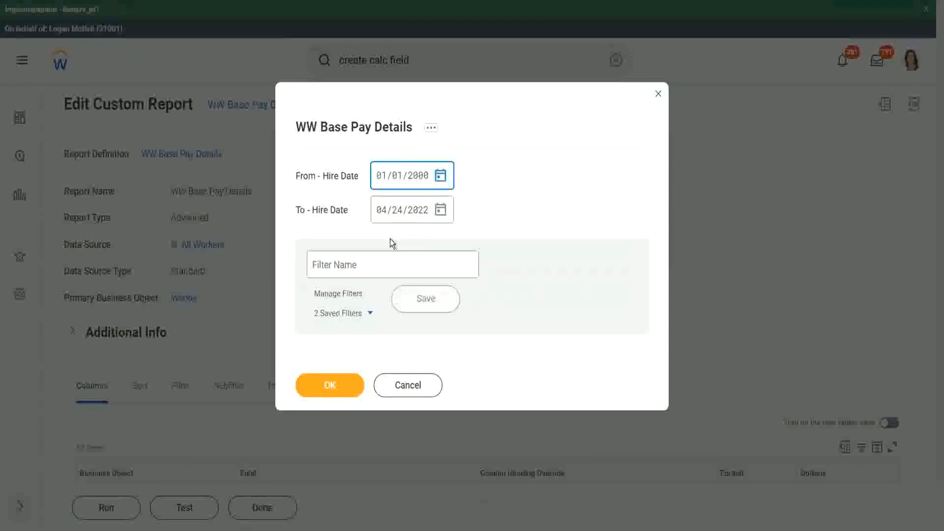
pyautogui.press('Tab')
pyautogui.write('12/31/')
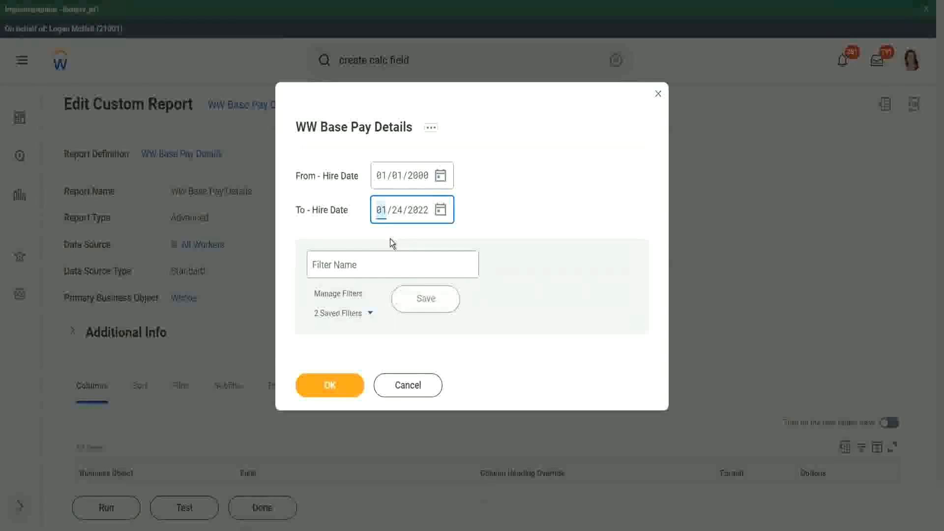
pyautogui.write('2000')
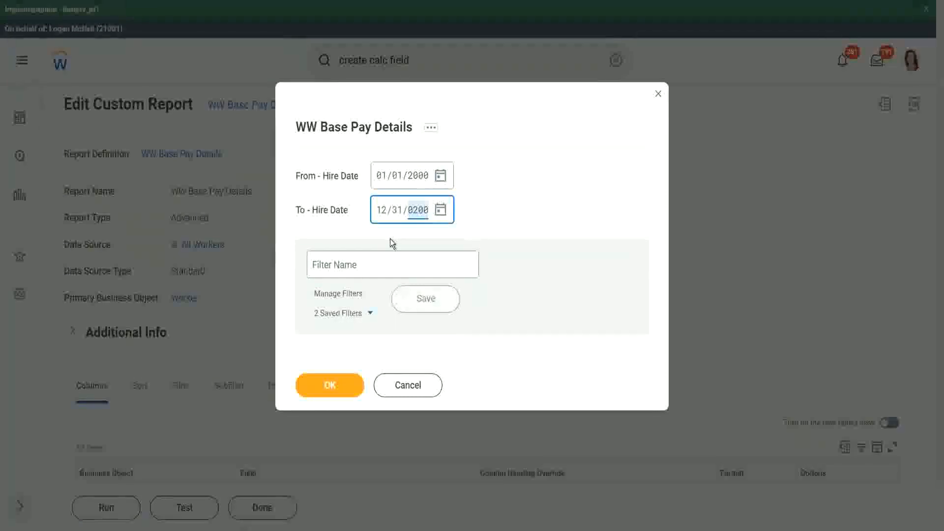
# Save the hire date prompt values as a filter named 2000
pyautogui.click(364, 263)
pyautogui.write('2000')
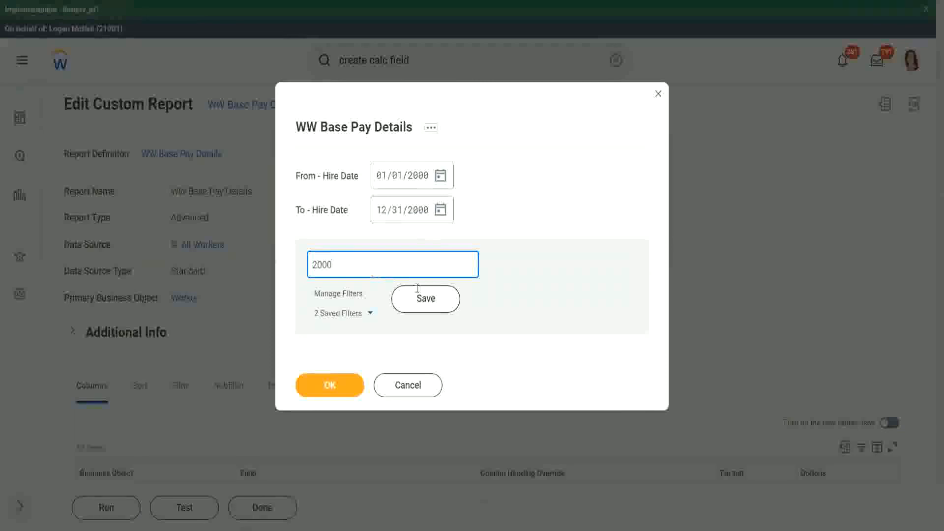
pyautogui.click(422, 298)
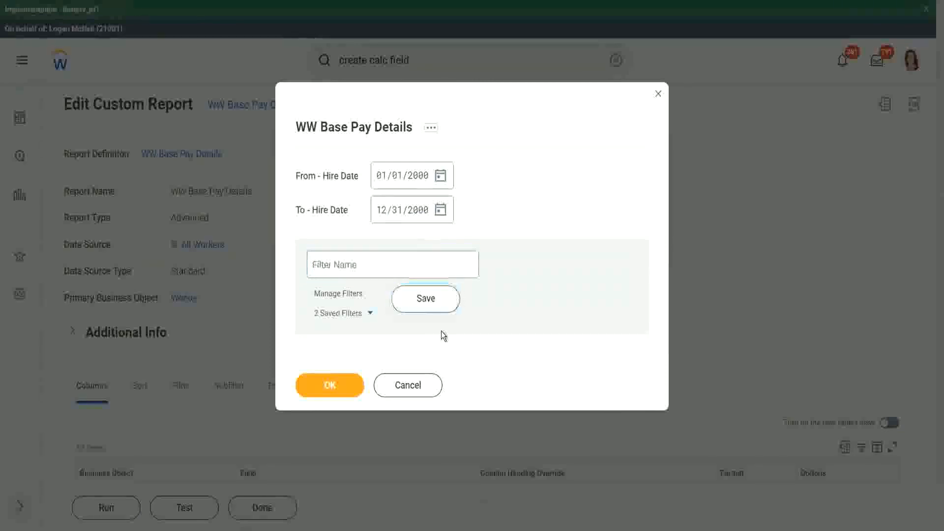
# Run the report with these hire dates and bring the eldest dependent child's age column into view
pyautogui.click(328, 391)
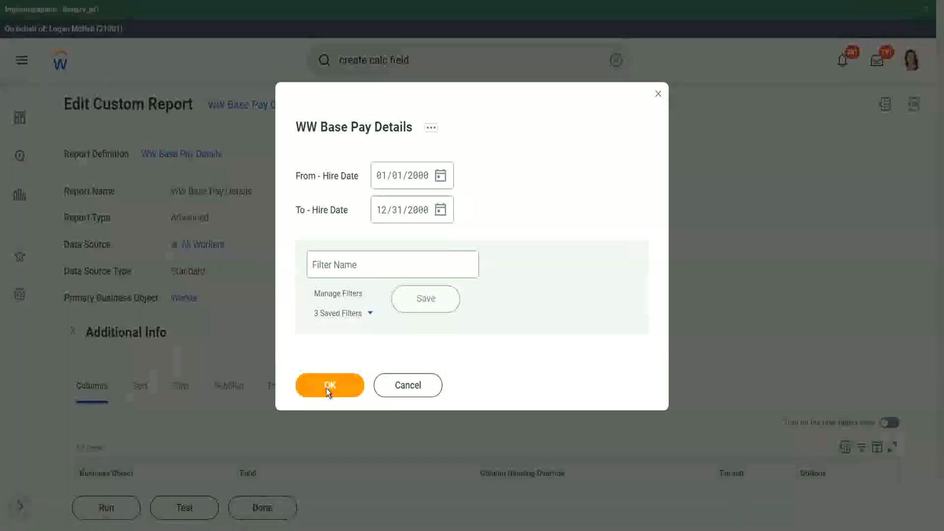
pyautogui.click(328, 388)
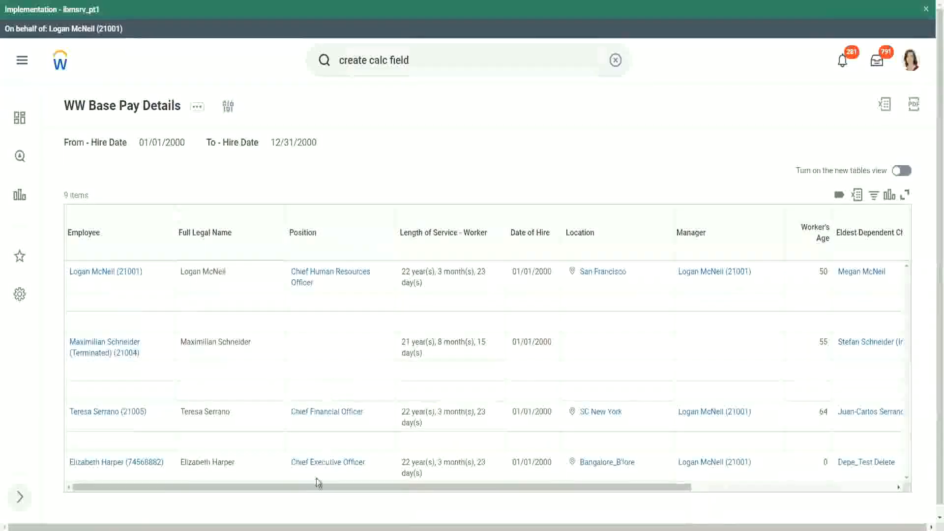
pyautogui.moveTo(317, 482); pyautogui.dragTo(539, 510)
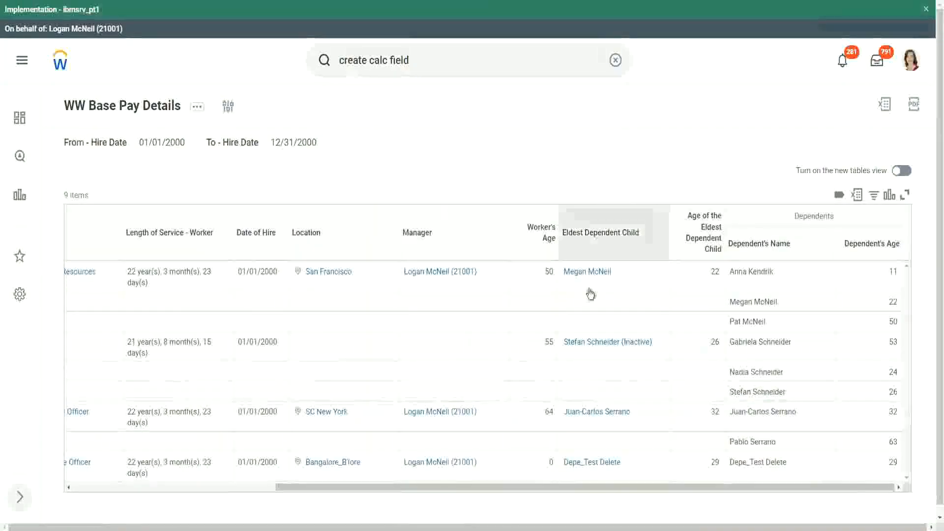
# Compare each worker's eldest dependent child's age with the ages listed under Dependents in the report results
pyautogui.doubleClick(714, 271)
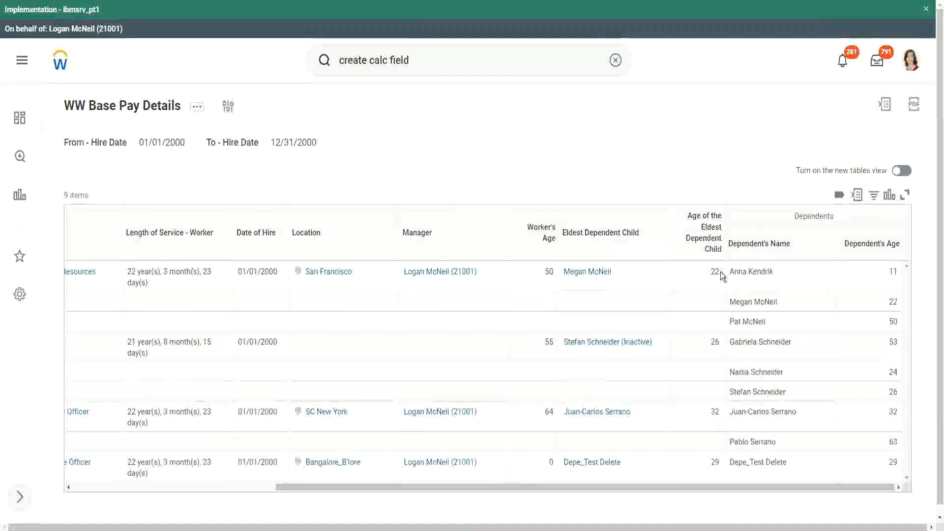
pyautogui.doubleClick(892, 302)
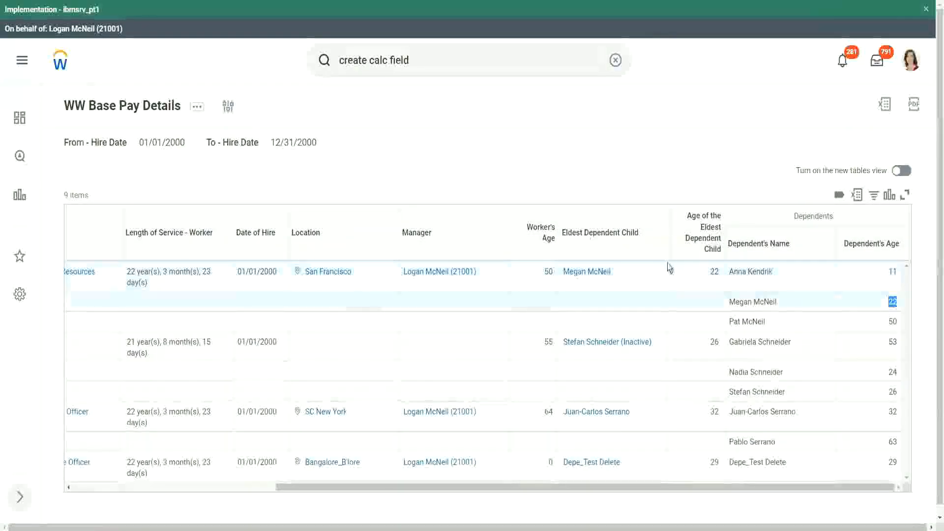
pyautogui.doubleClick(714, 272)
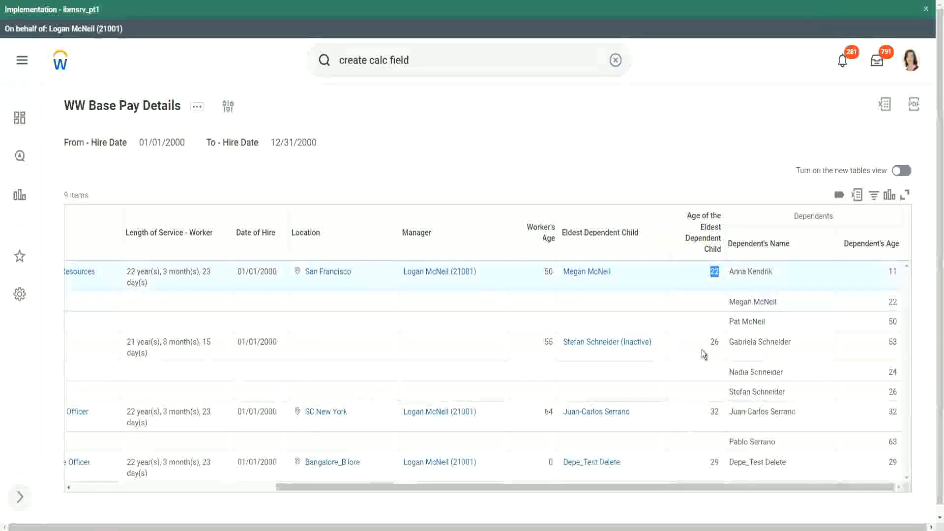
pyautogui.doubleClick(715, 342)
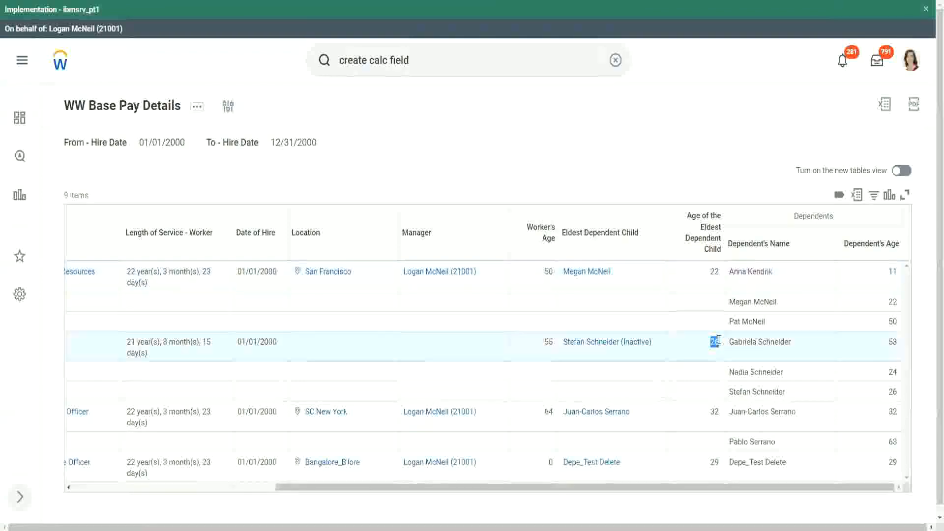
pyautogui.doubleClick(715, 412)
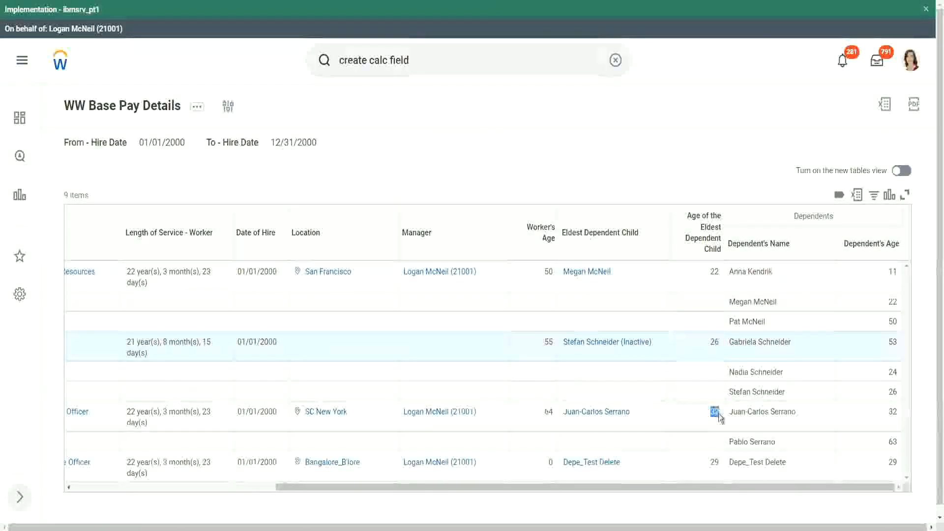
pyautogui.doubleClick(893, 412)
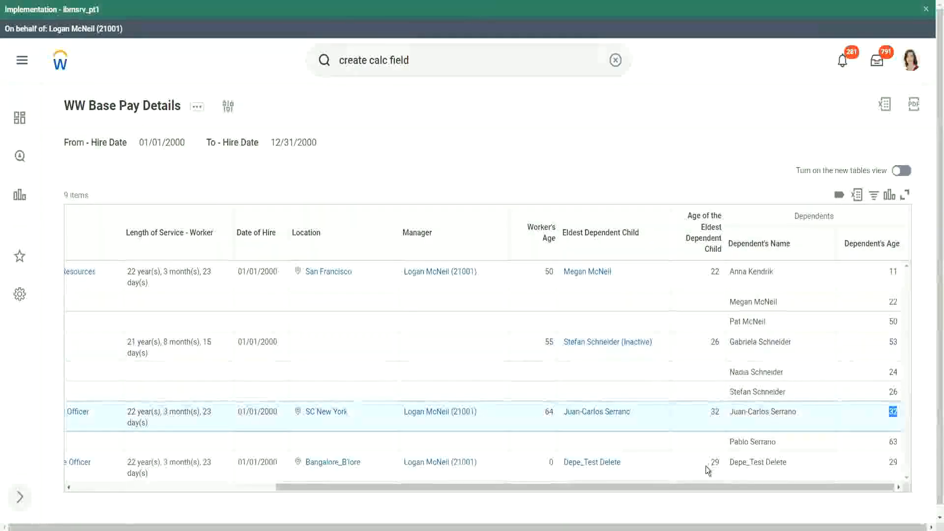
pyautogui.moveTo(708, 464); pyautogui.dragTo(717, 461)
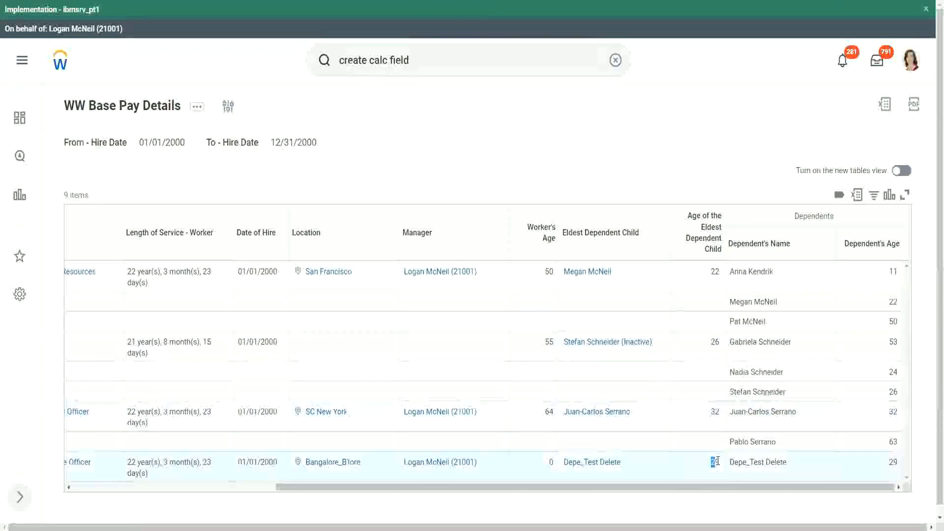
pyautogui.doubleClick(892, 462)
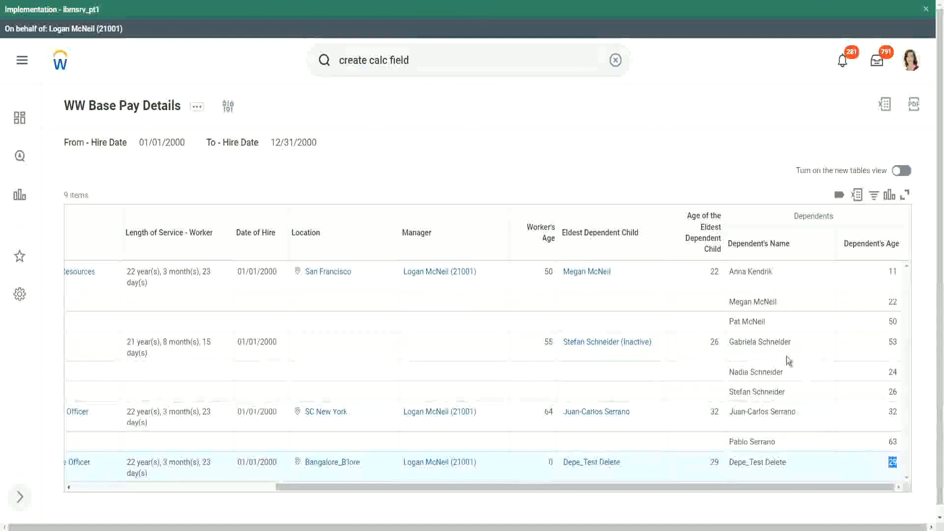
pyautogui.click(711, 151)
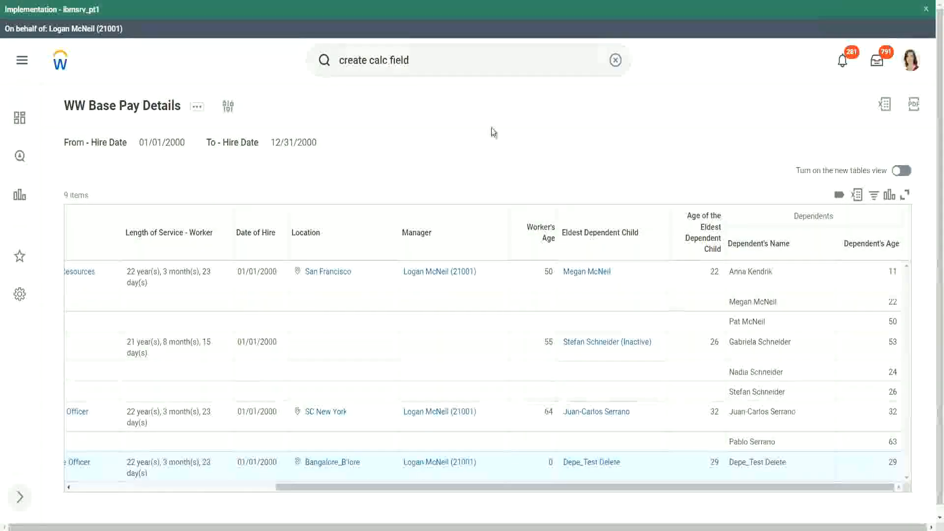
# Edit the report and add an And filter condition on CF-WW-LRV-Age of the eldest Dependent Child after the Eldest Dependent Child condition
pyautogui.click(197, 112)
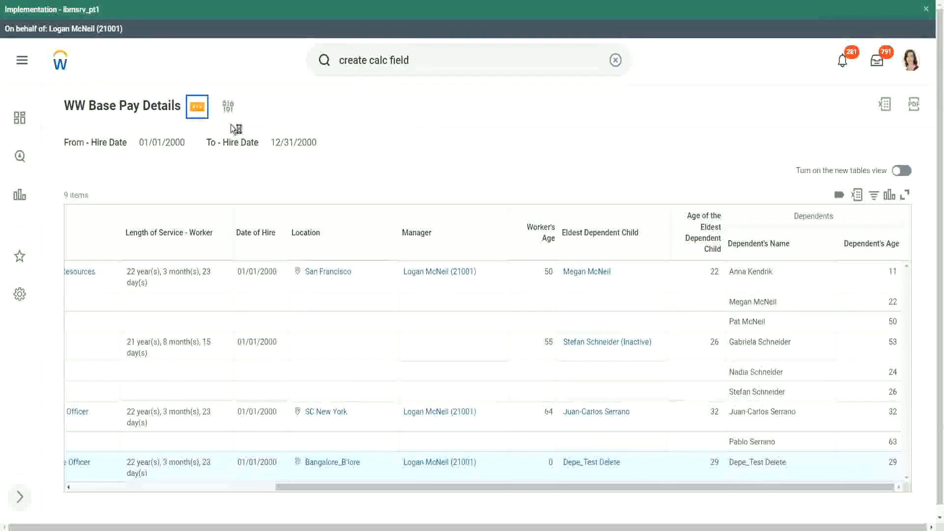
pyautogui.moveTo(258, 165)
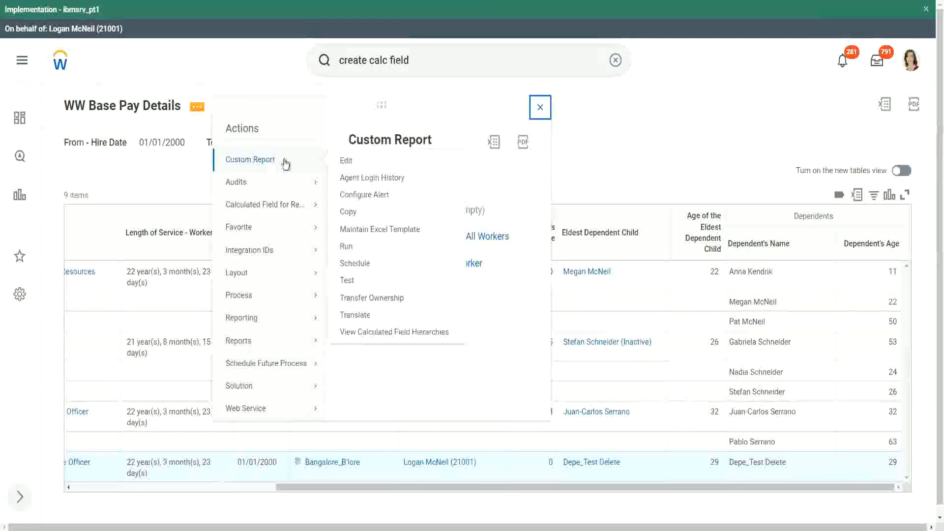
pyautogui.click(346, 161)
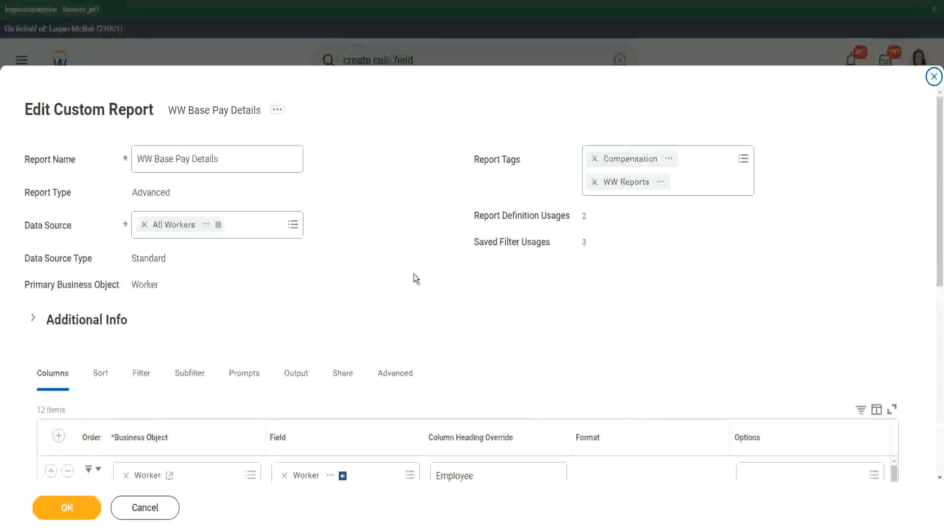
pyautogui.scroll(-3, 429, 249)
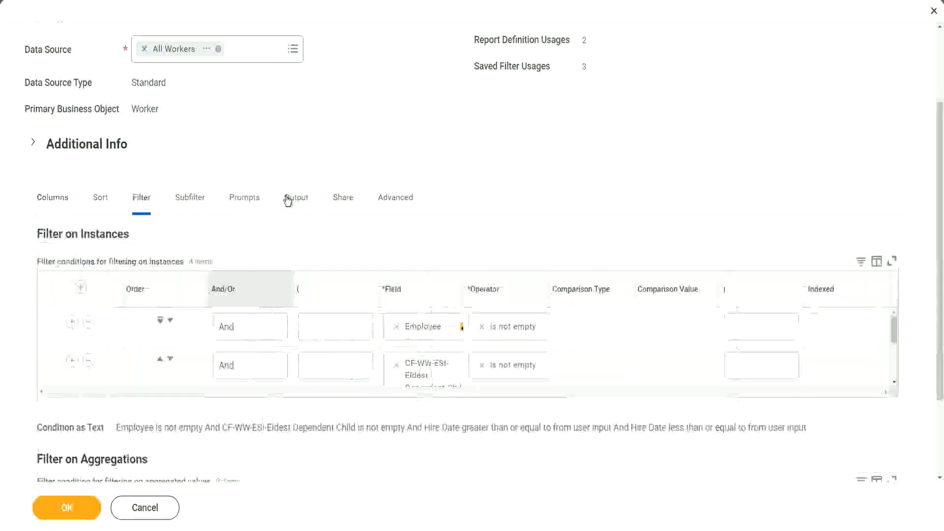
pyautogui.click(51, 361)
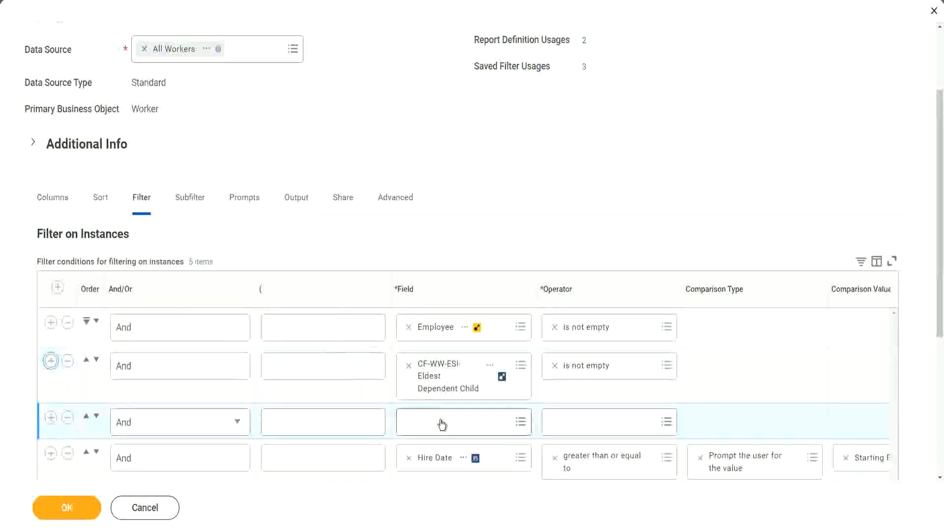
pyautogui.click(442, 420)
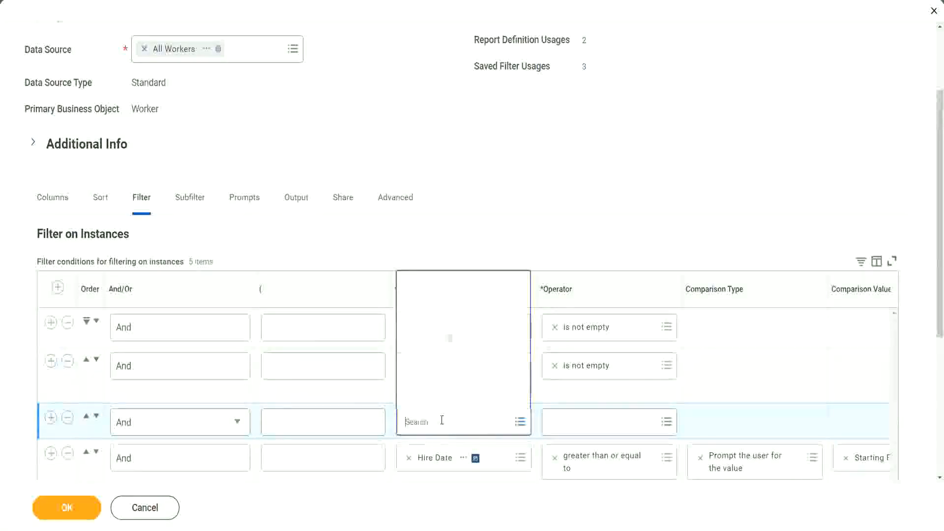
pyautogui.click(461, 284)
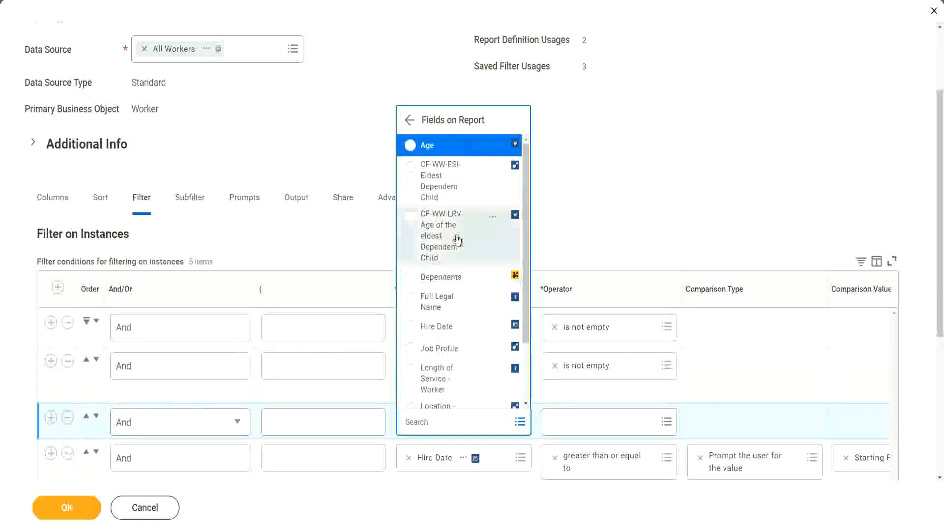
pyautogui.click(429, 237)
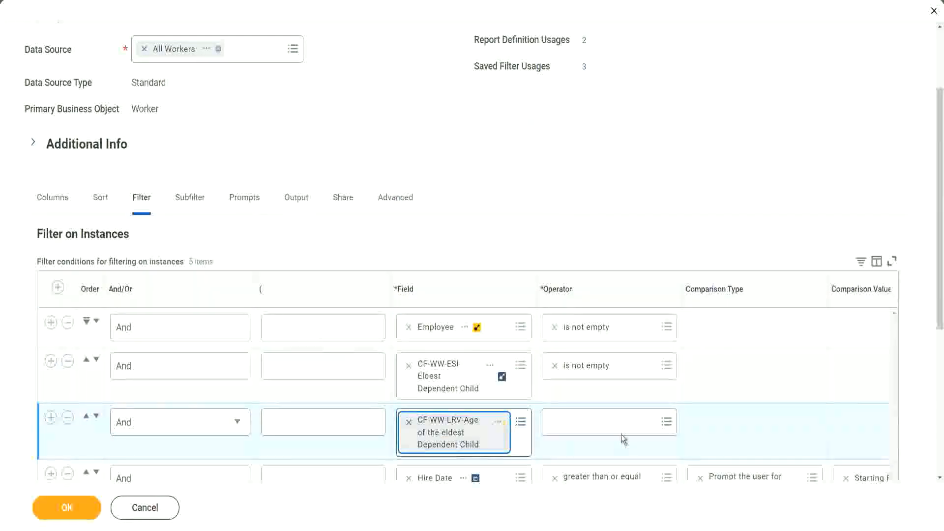
# Set the new age condition to less than or equal to 30 and save the report
pyautogui.click(613, 421)
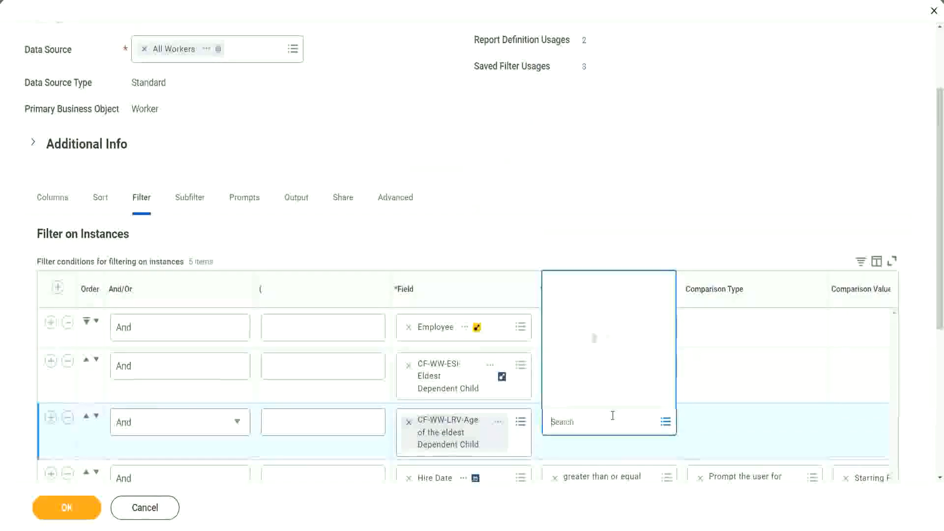
pyautogui.click(604, 375)
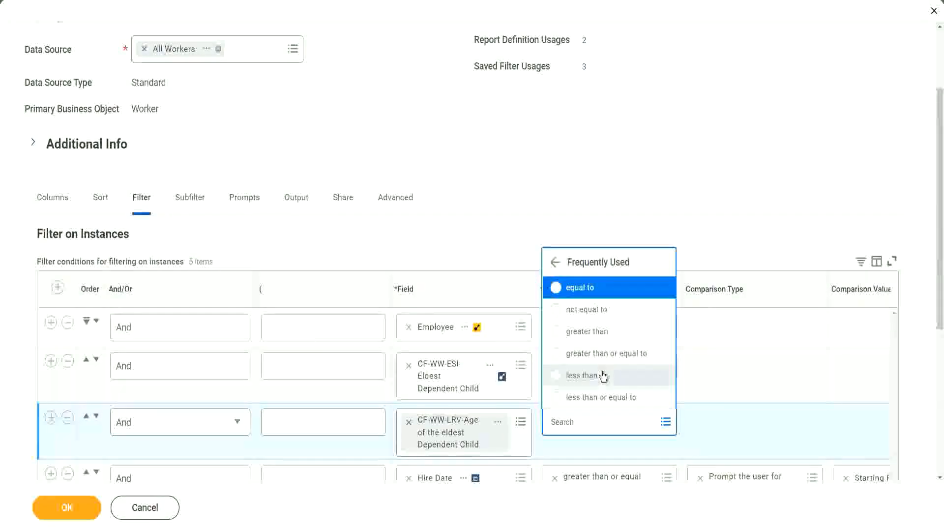
pyautogui.click(608, 401)
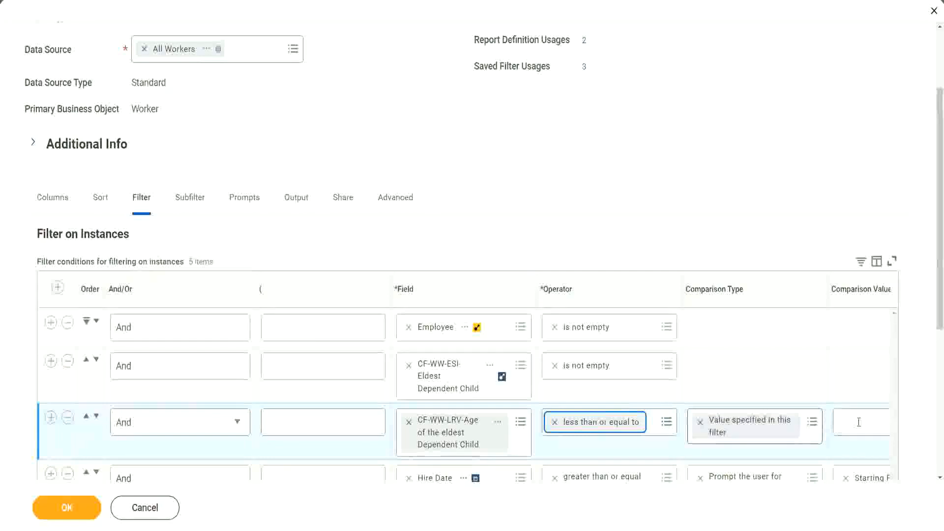
pyautogui.scroll(-2, 506, 451)
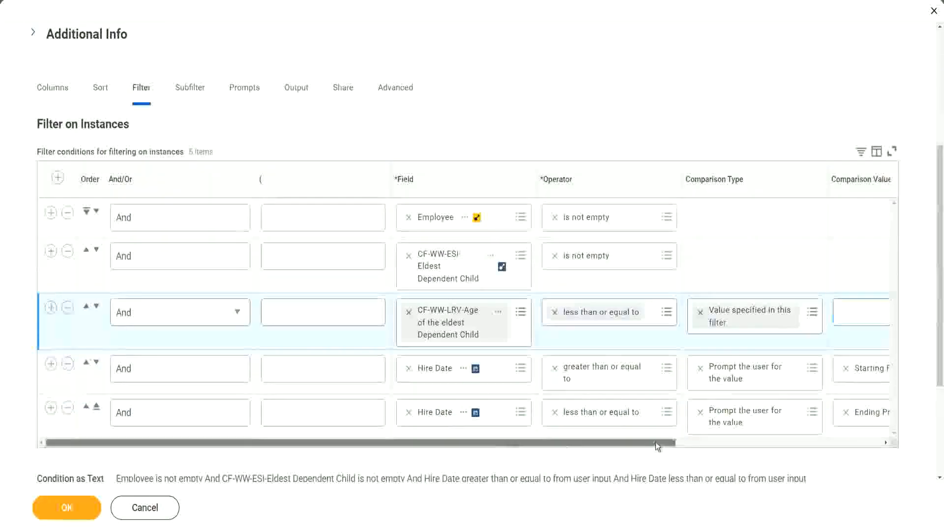
pyautogui.moveTo(656, 443); pyautogui.dragTo(862, 440)
pyautogui.click(693, 311)
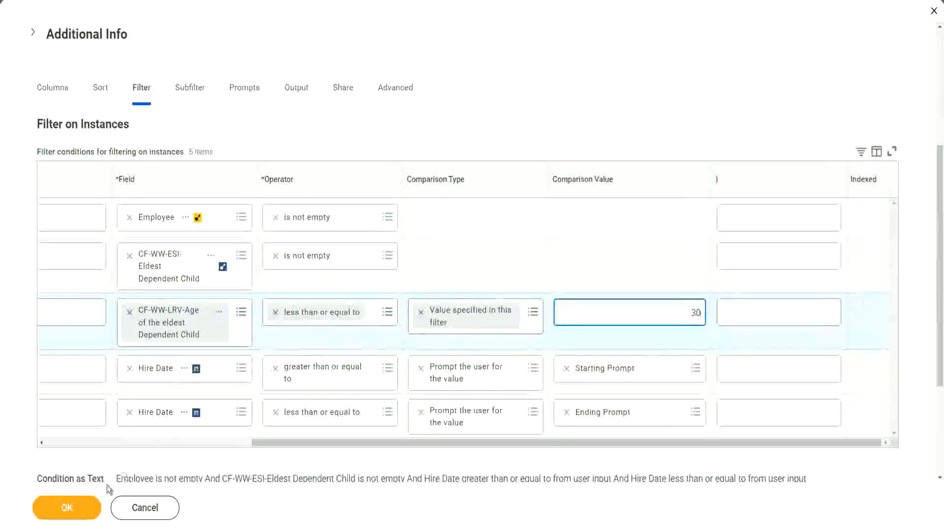
pyautogui.click(64, 521)
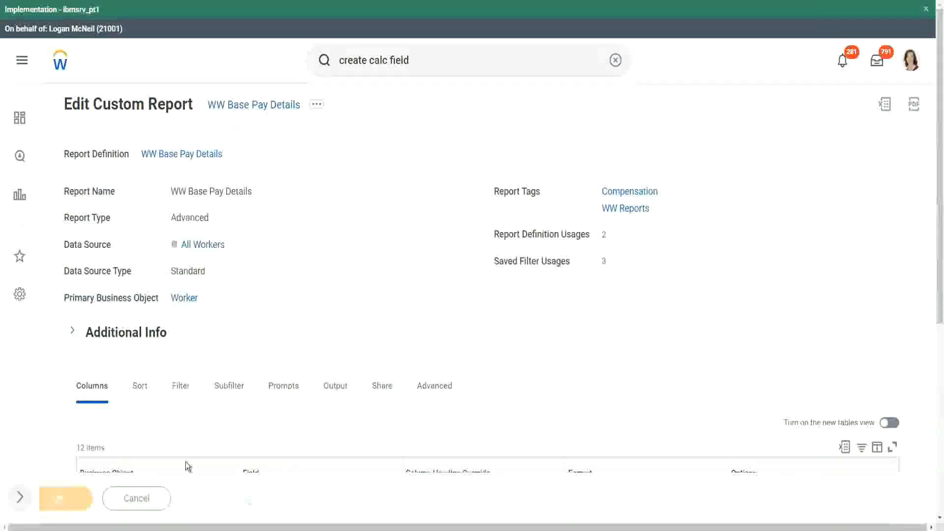
# Run the report with the saved 2000 hire date filter and check the eldest dependent children's ages in the results
pyautogui.click(101, 500)
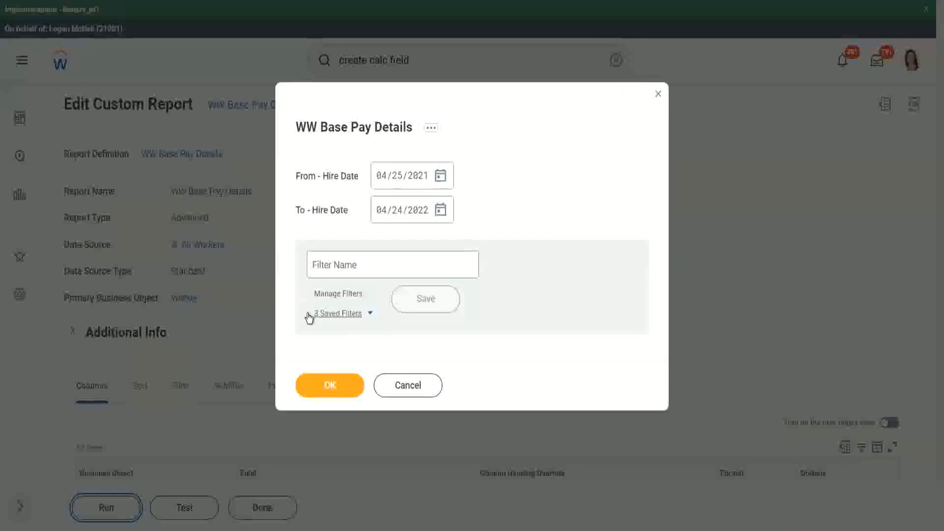
pyautogui.click(370, 314)
pyautogui.click(366, 353)
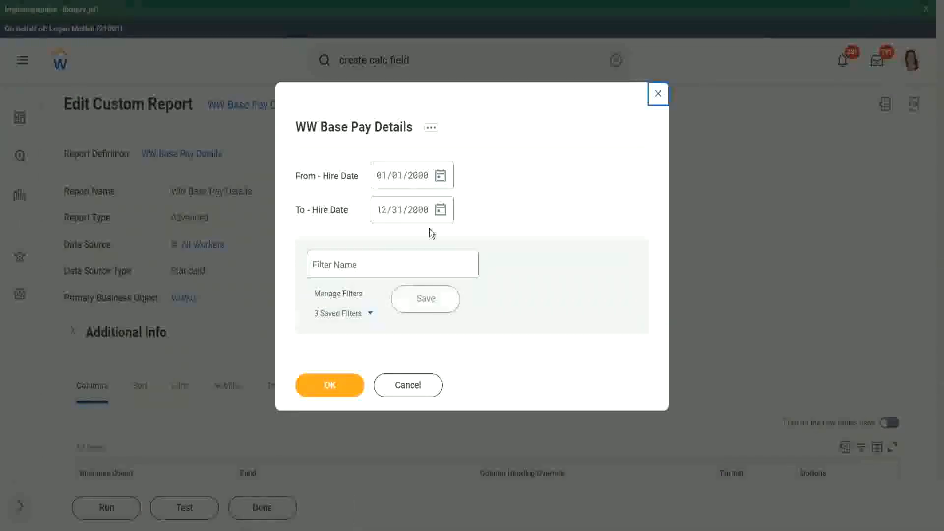
pyautogui.click(328, 387)
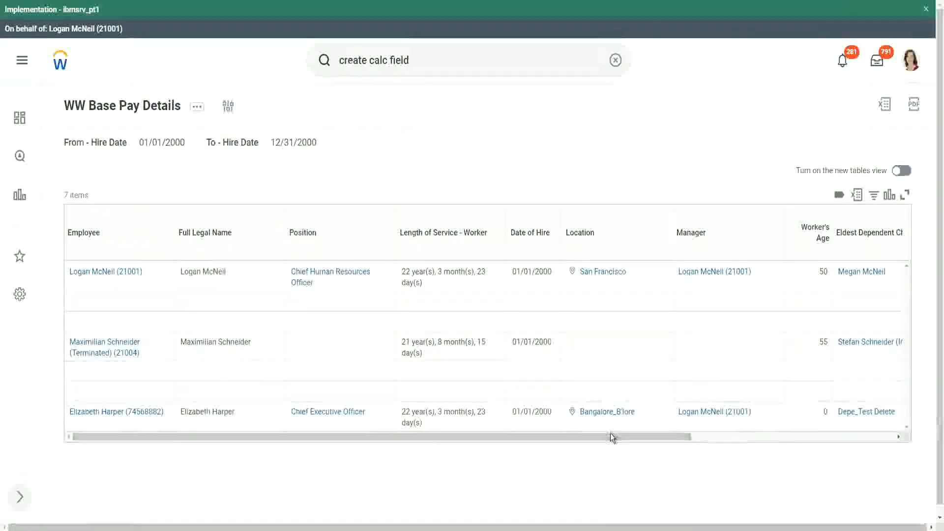
pyautogui.moveTo(612, 437); pyautogui.dragTo(807, 446)
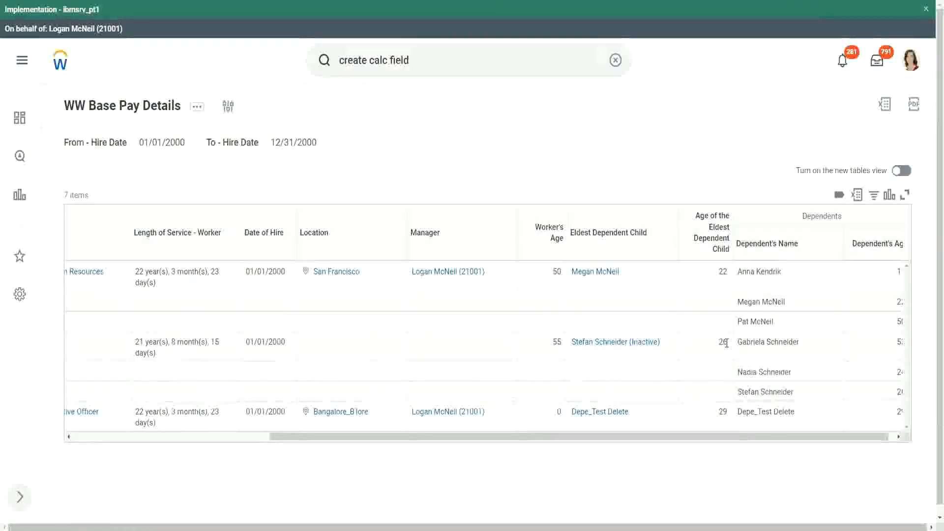
pyautogui.doubleClick(721, 412)
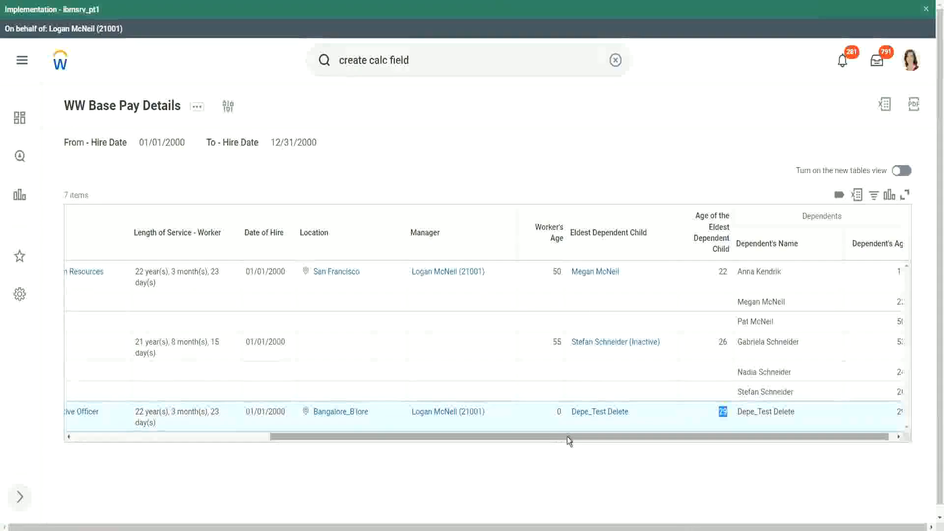
pyautogui.moveTo(568, 436); pyautogui.dragTo(270, 442)
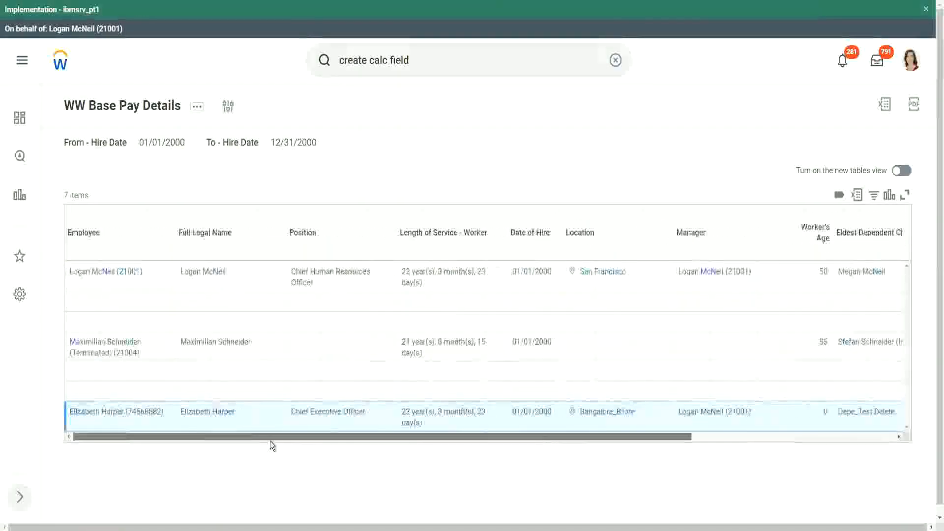